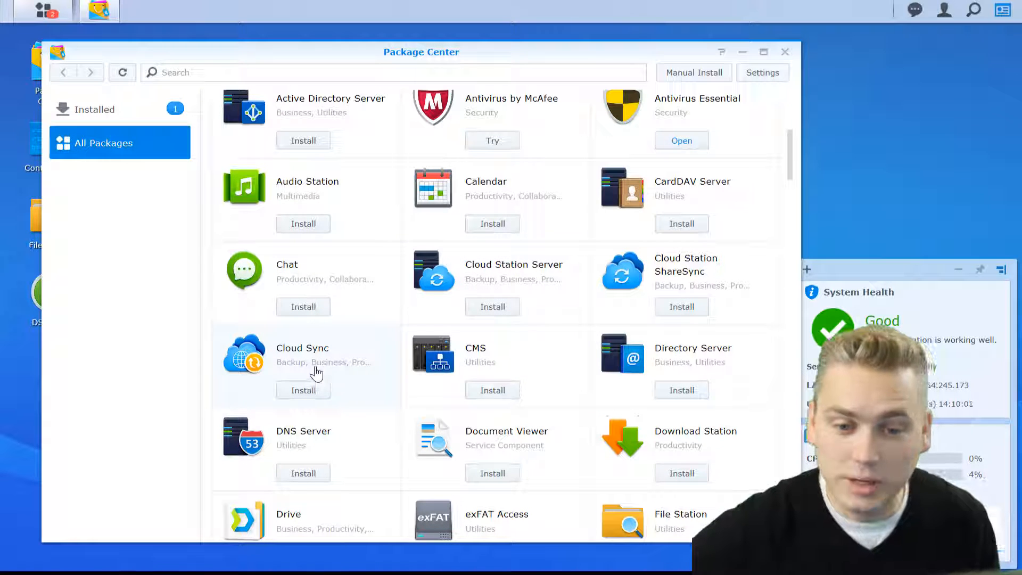
# Install the Cloud Sync package from Package Center and wait until it shows Running
pyautogui.click(299, 359)
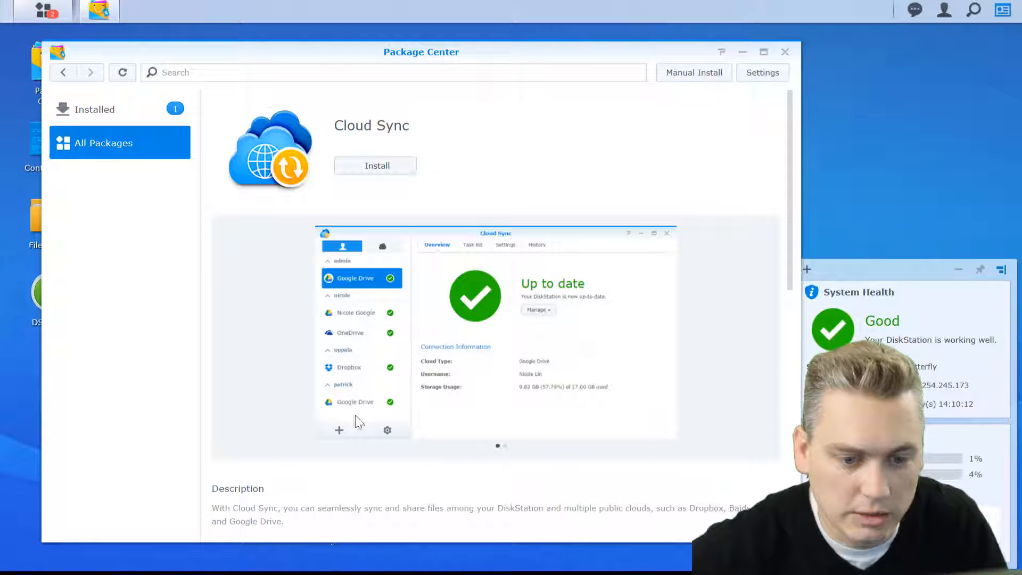
pyautogui.click(368, 171)
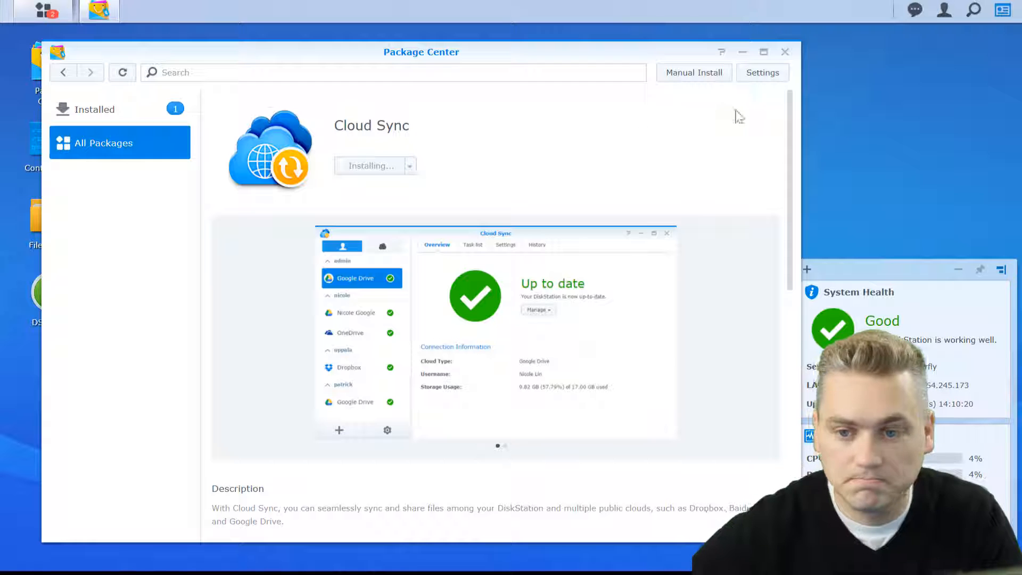
pyautogui.moveTo(866, 270); pyautogui.dragTo(868, 41)
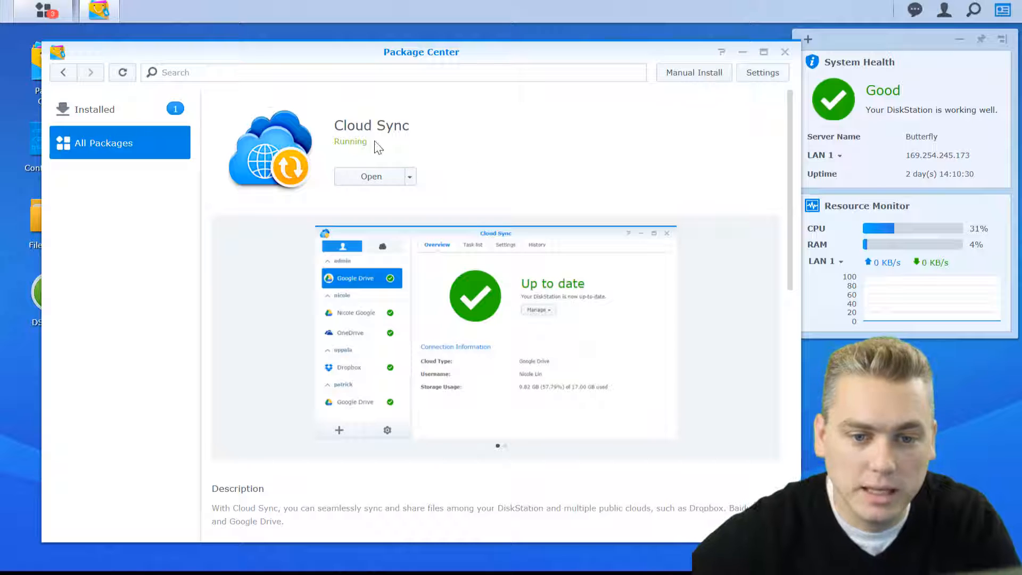
# Launch Cloud Sync and choose Google Drive as the cloud provider
pyautogui.click(364, 178)
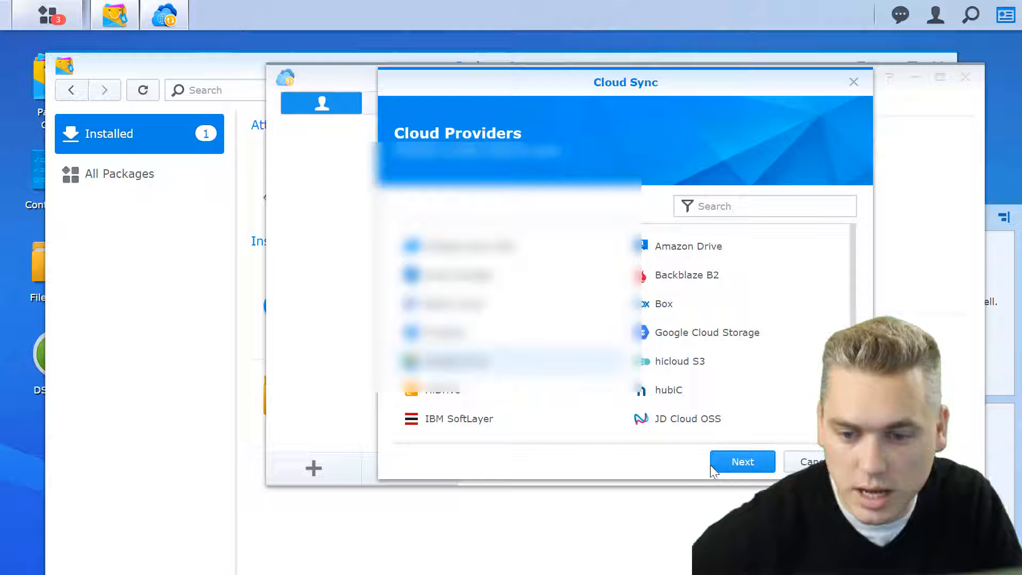
pyautogui.click(738, 463)
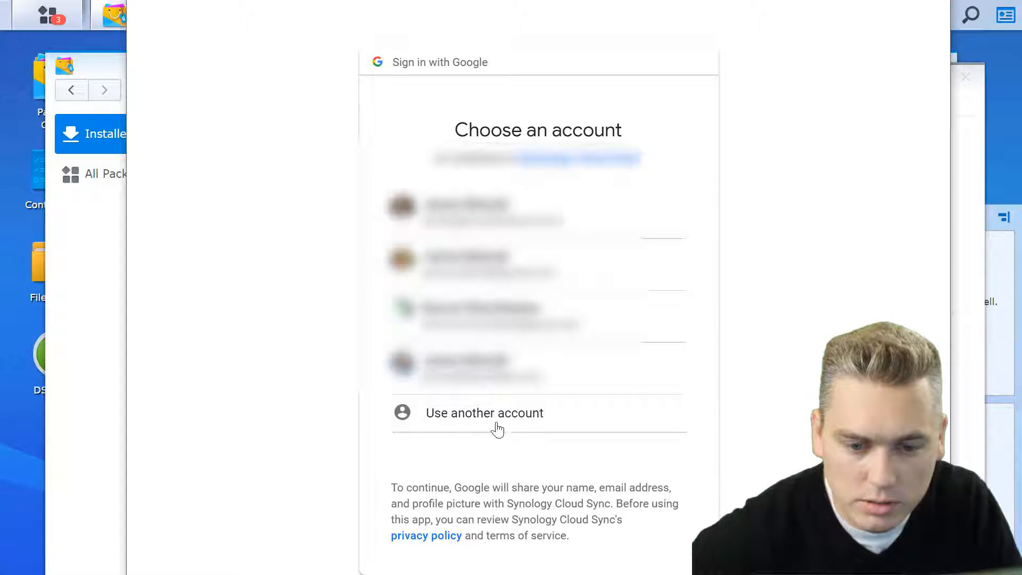
# Sign in to Google with a different account's email and password
pyautogui.click(474, 421)
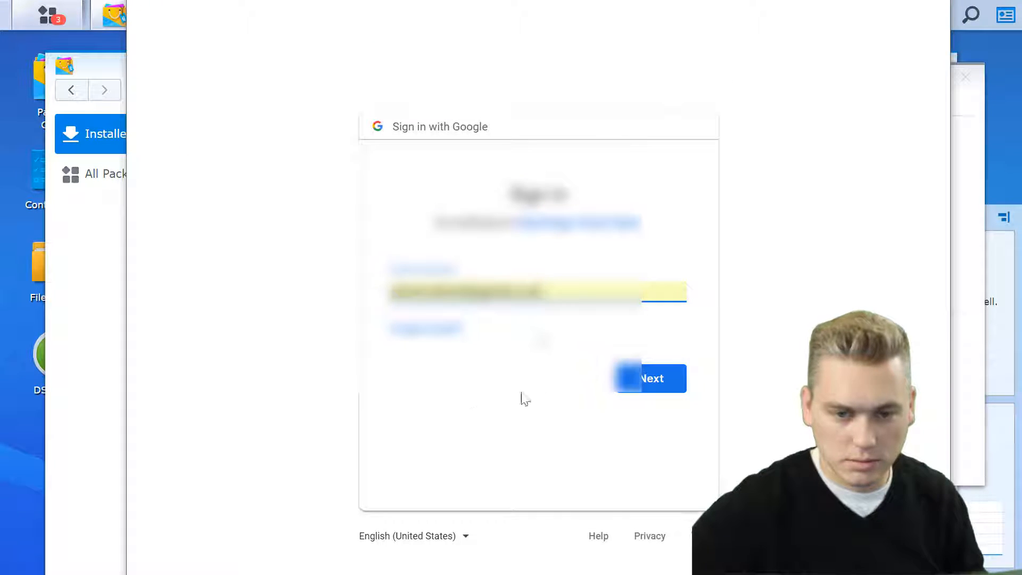
pyautogui.moveTo(548, 293); pyautogui.dragTo(242, 288)
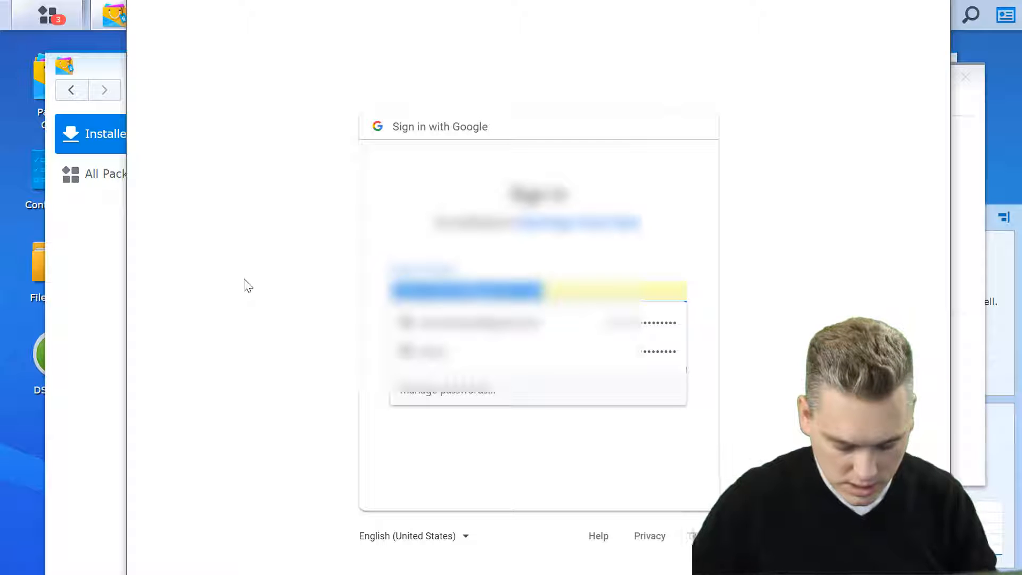
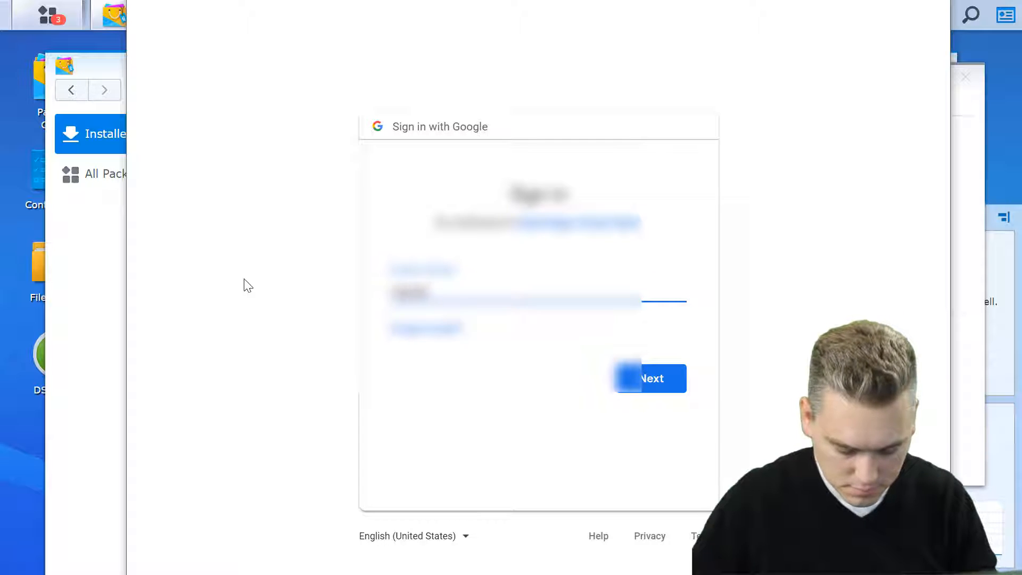
pyautogui.write('•••••••••')
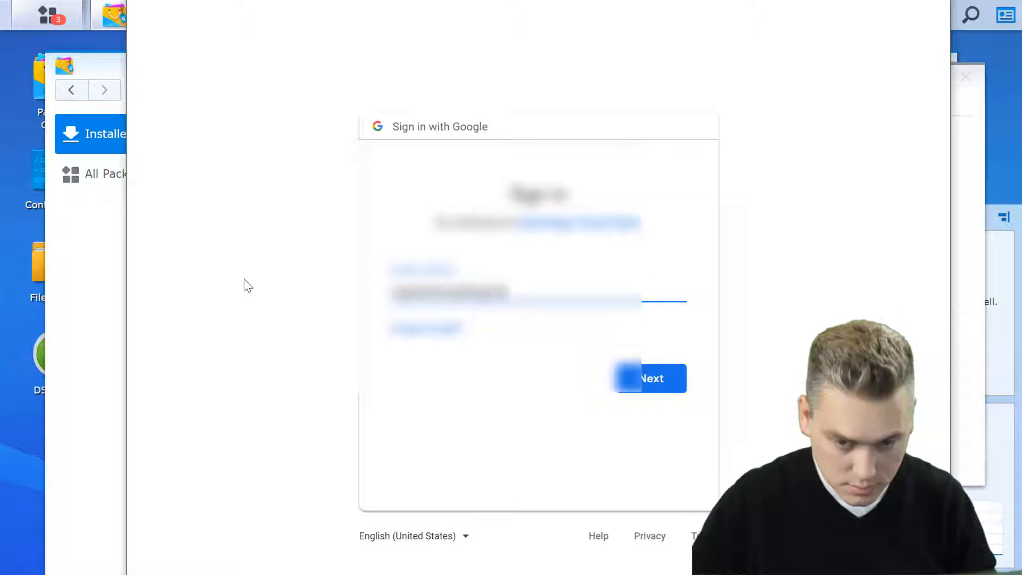
pyautogui.write('•••••')
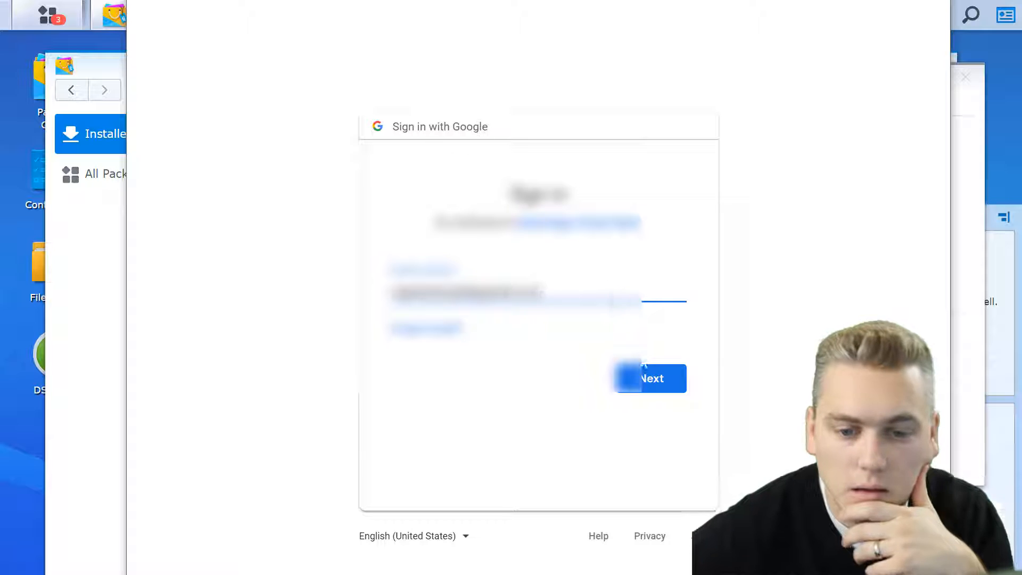
pyautogui.click(645, 375)
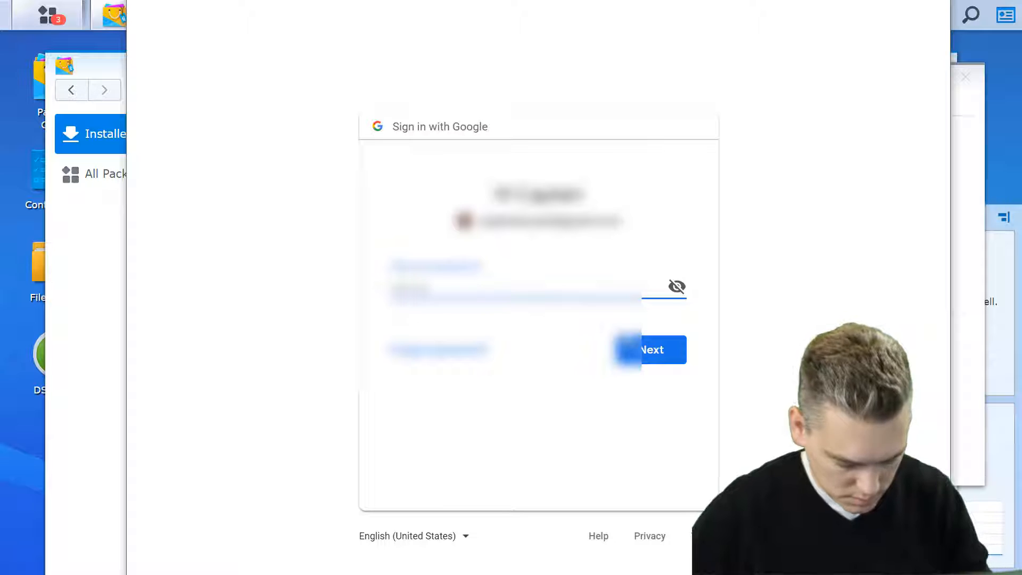
pyautogui.press('Return')
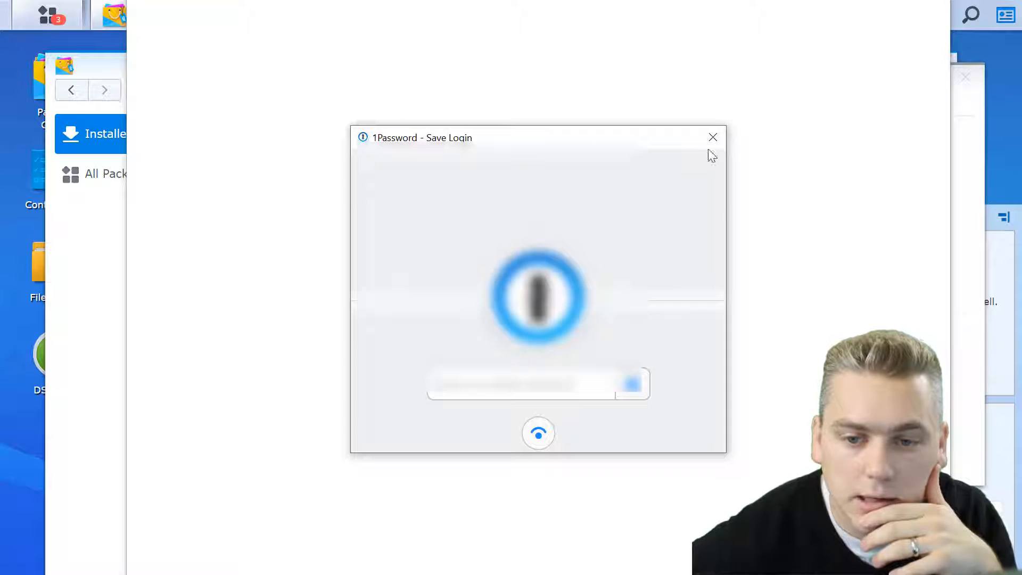
# Dismiss the password manager, allow Synology Cloud Sync access, and approve the redirect back
pyautogui.click(712, 136)
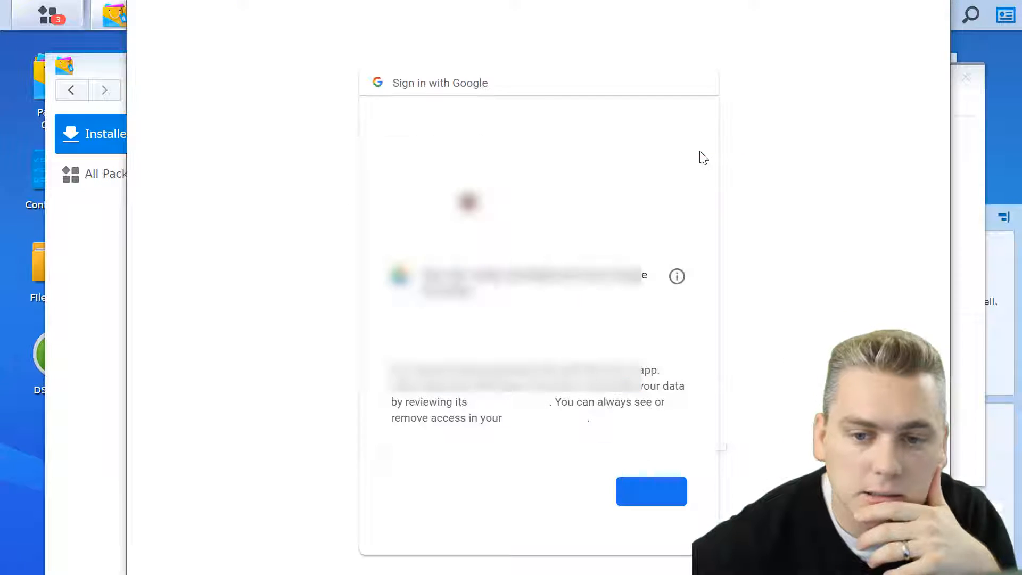
pyautogui.click(652, 490)
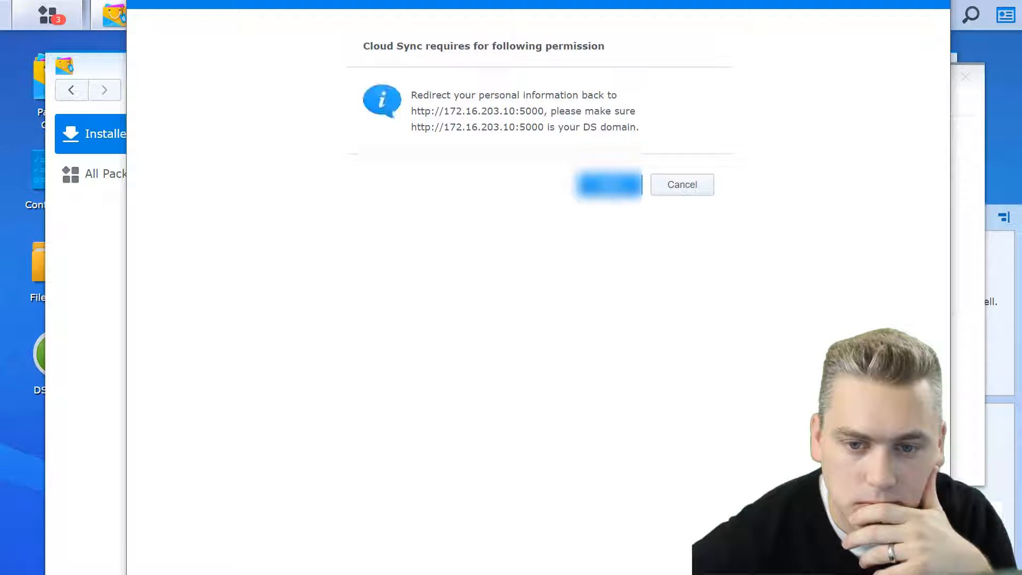
pyautogui.click(597, 186)
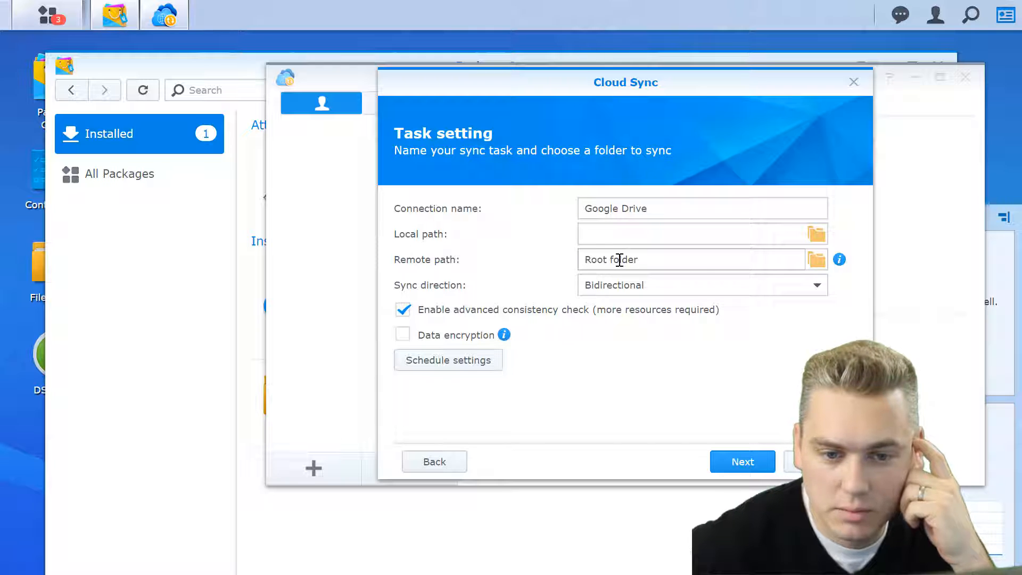
# Create a Google Drive folder named Backup and set /Backup as the remote path
pyautogui.click(818, 263)
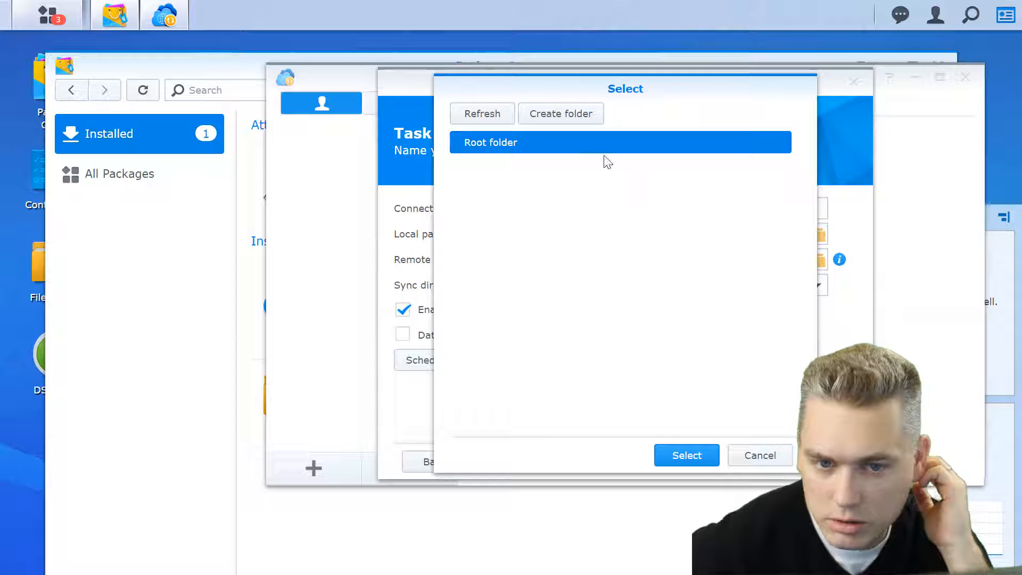
pyautogui.click(560, 113)
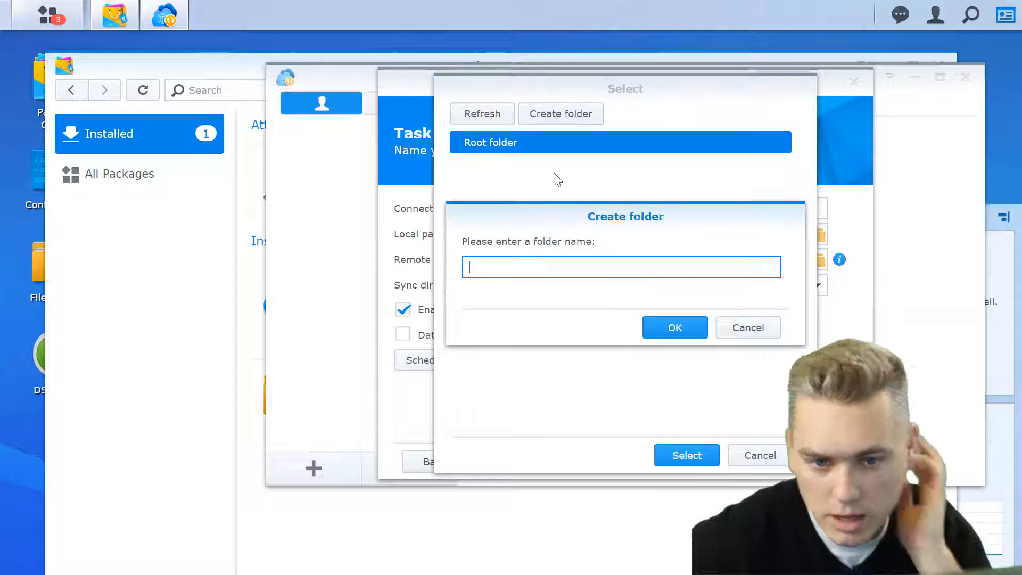
pyautogui.write('Backup')
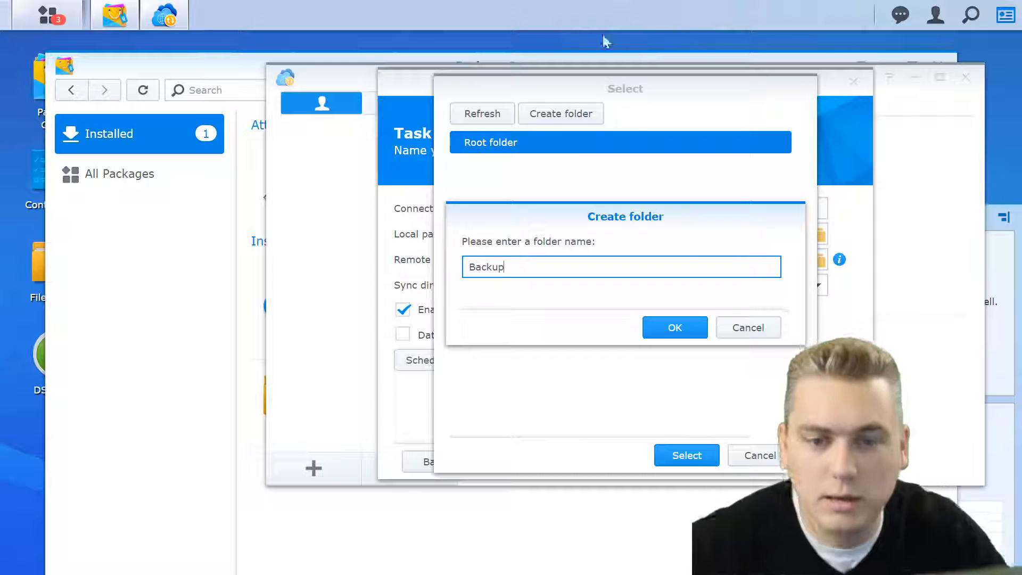
pyautogui.click(687, 329)
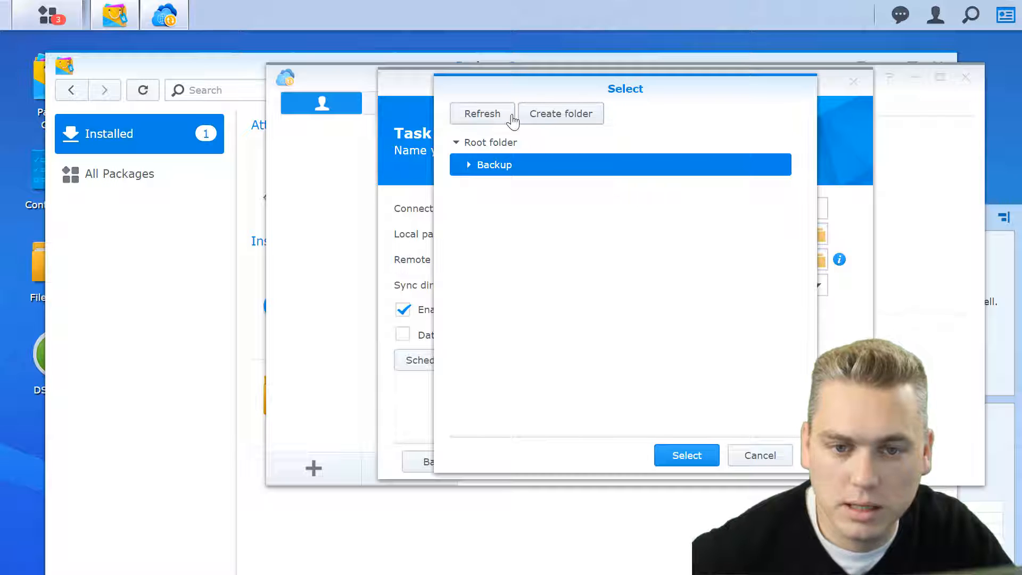
pyautogui.click(706, 457)
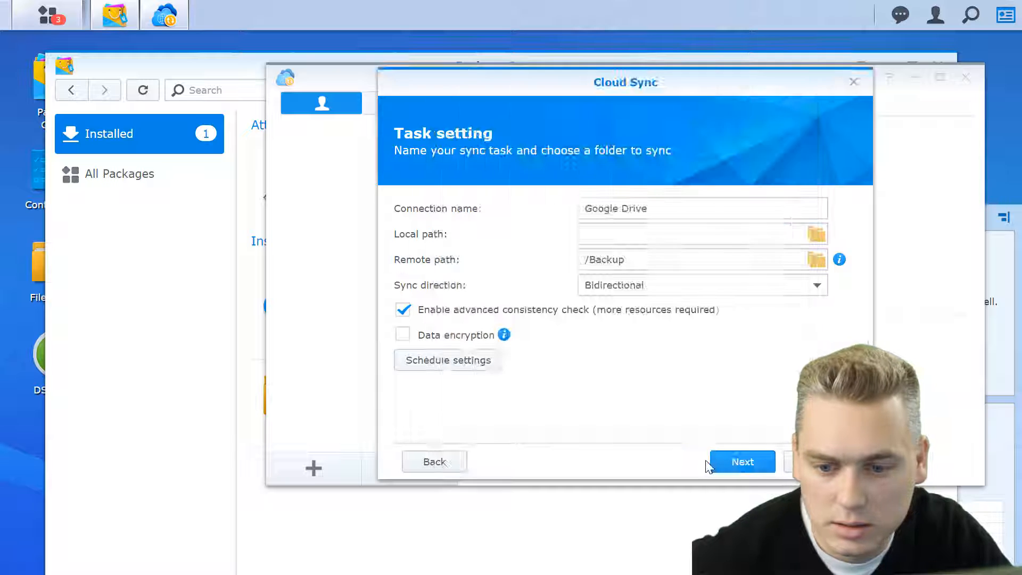
# Set the local path to /Client Files and continue to the Confirm settings summary
pyautogui.click(816, 235)
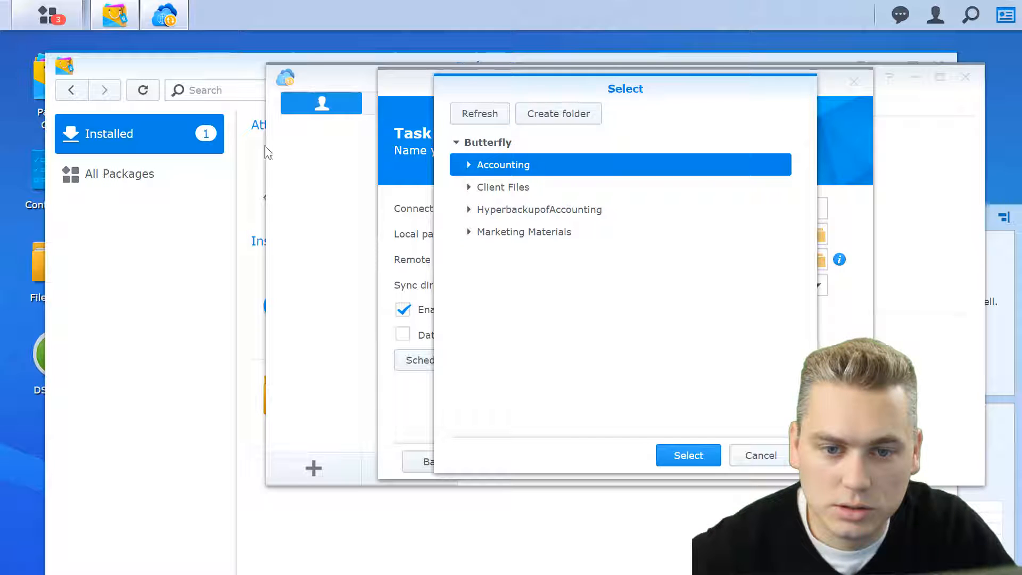
pyautogui.click(468, 234)
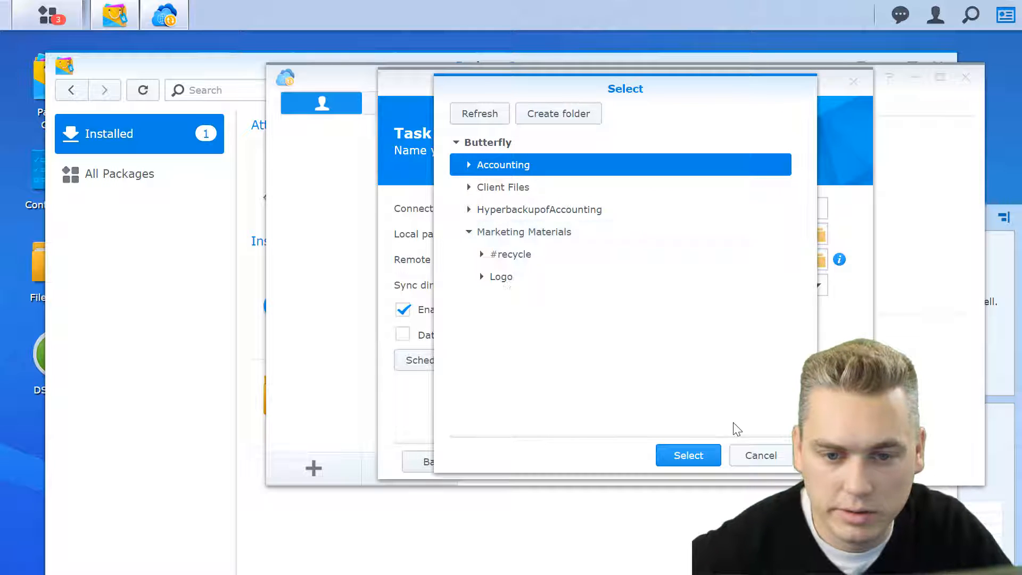
pyautogui.click(526, 240)
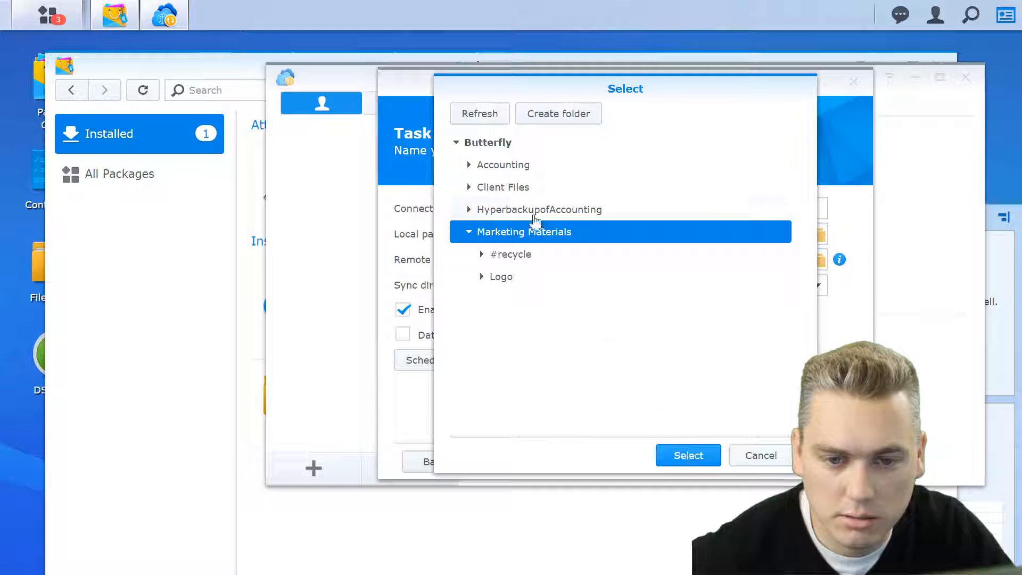
pyautogui.doubleClick(505, 190)
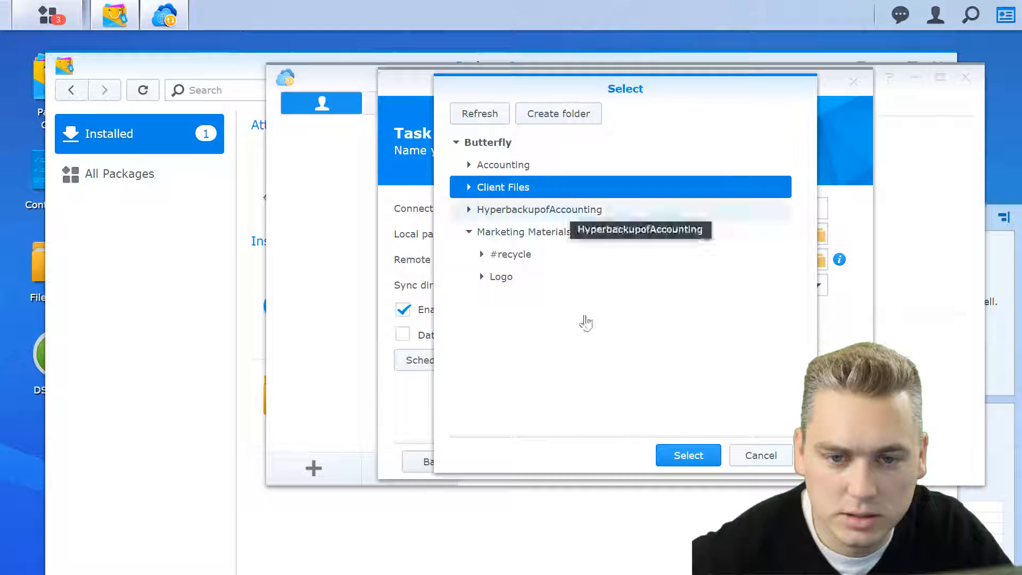
pyautogui.click(677, 457)
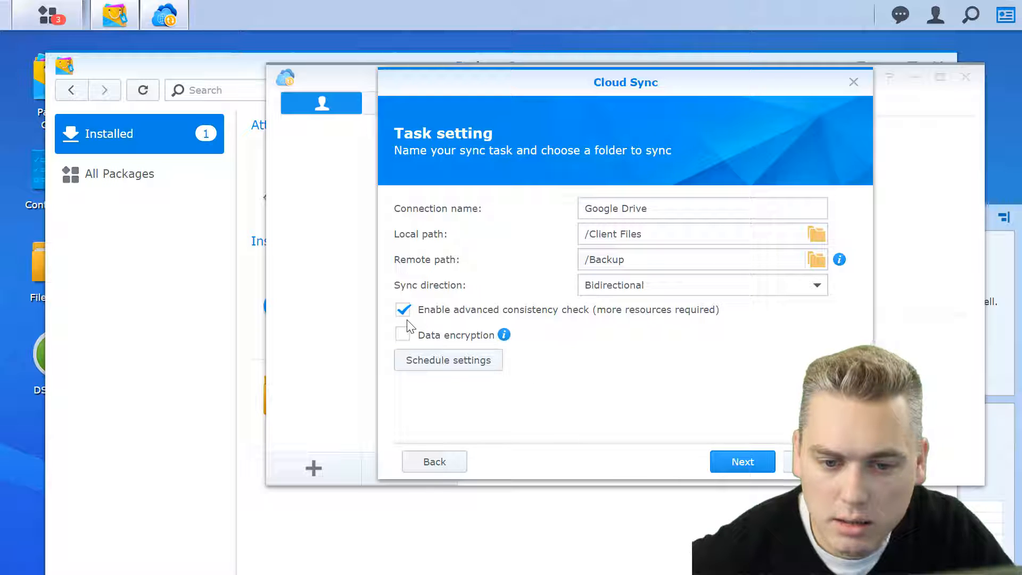
pyautogui.click(738, 466)
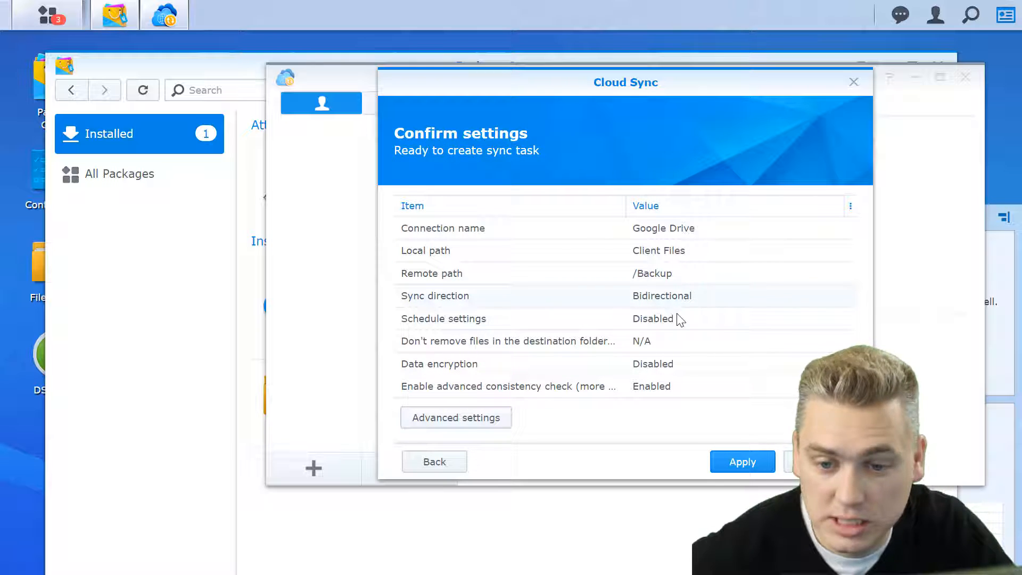
# Apply the Client Files to /Backup Google Drive task and acknowledge the completion message
pyautogui.click(735, 463)
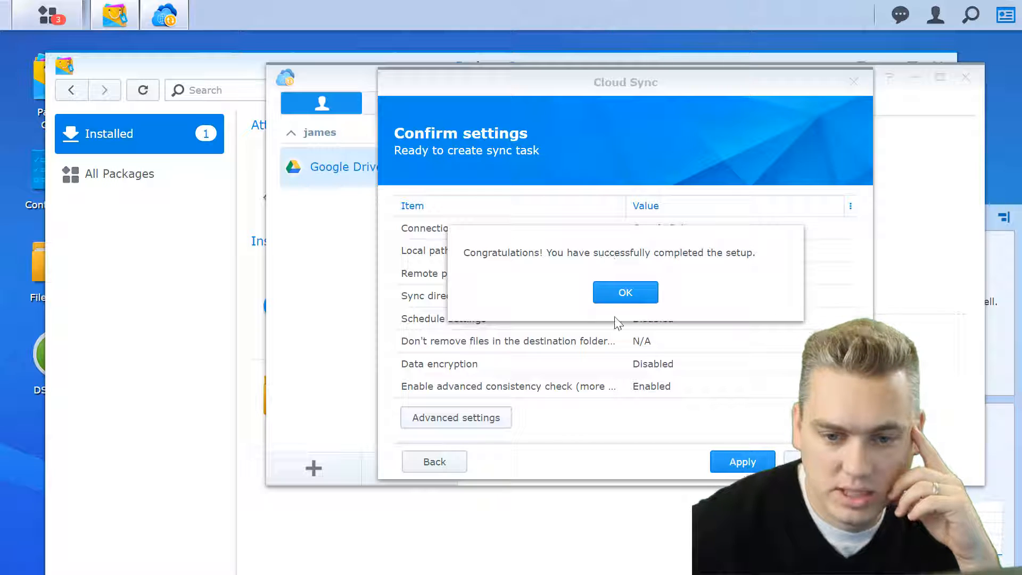
pyautogui.click(628, 296)
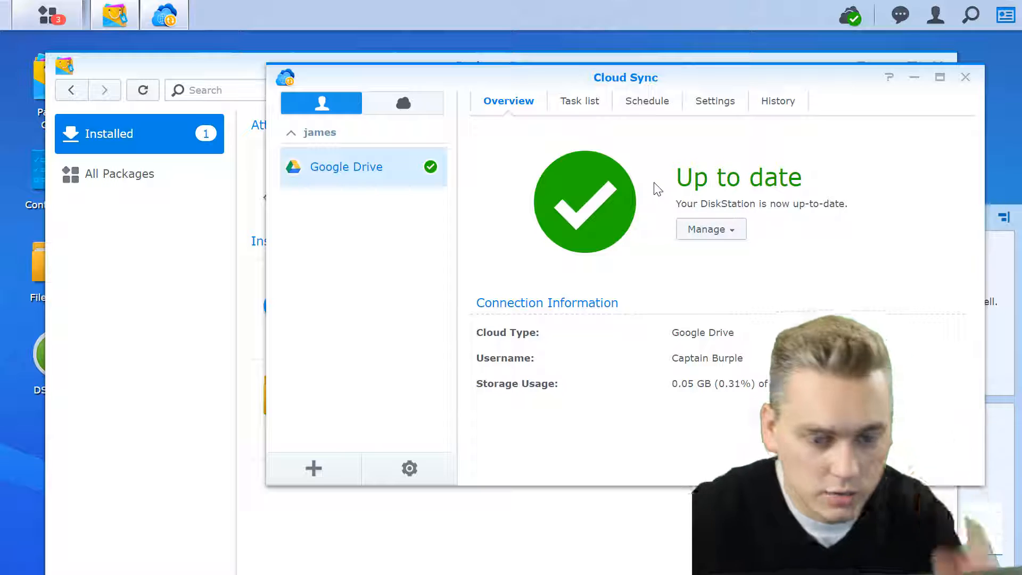
# Switch to the browser and open My Drive > Backup > the client's subfolder
pyautogui.hotkey('alt', 'Tab')
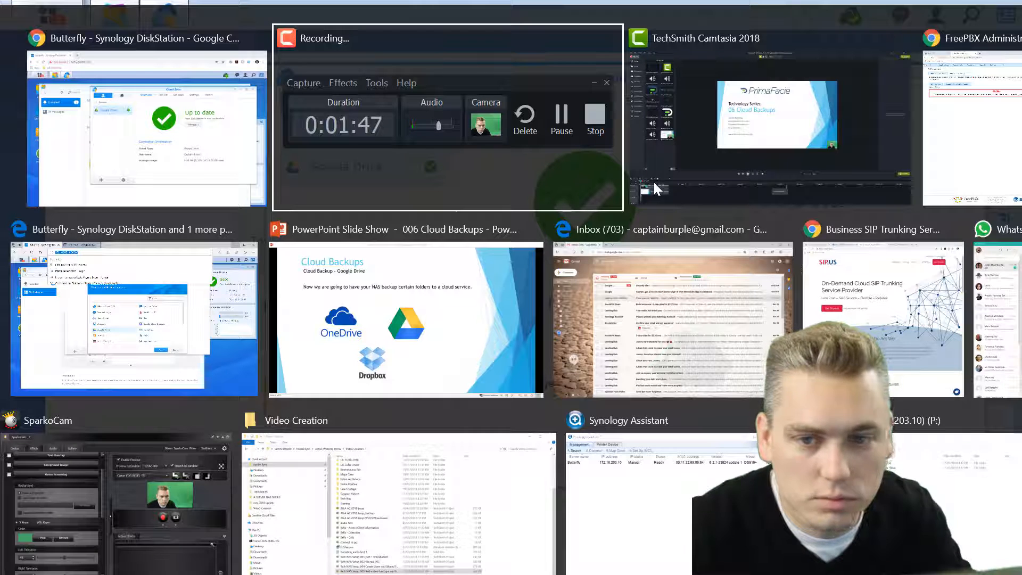
pyautogui.hotkey('alt', 'Tab')
pyautogui.hotkey('alt', 'Tab')
pyautogui.hotkey('alt', 'Tab')
pyautogui.hotkey('alt', 'Tab')
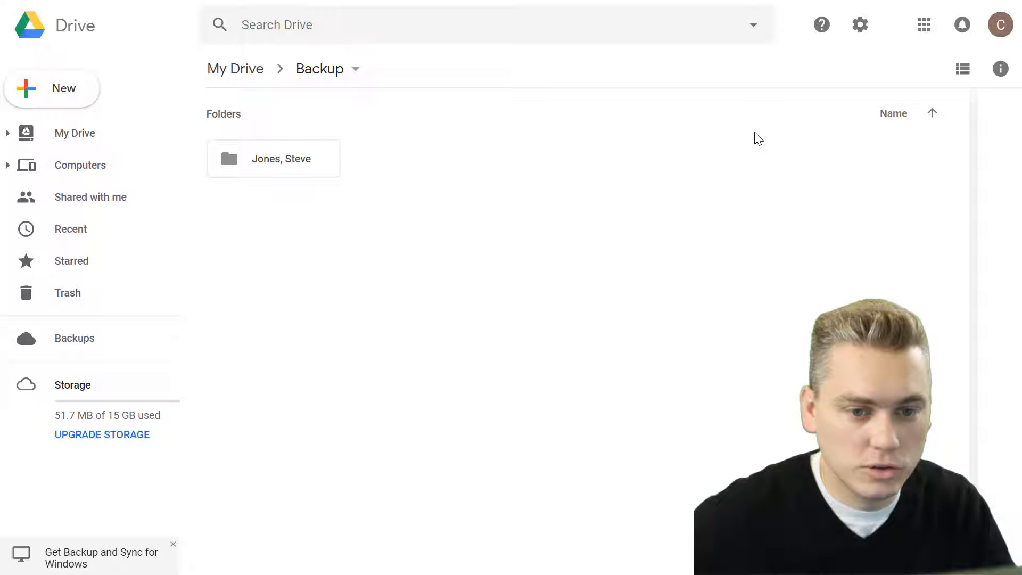
pyautogui.click(216, 69)
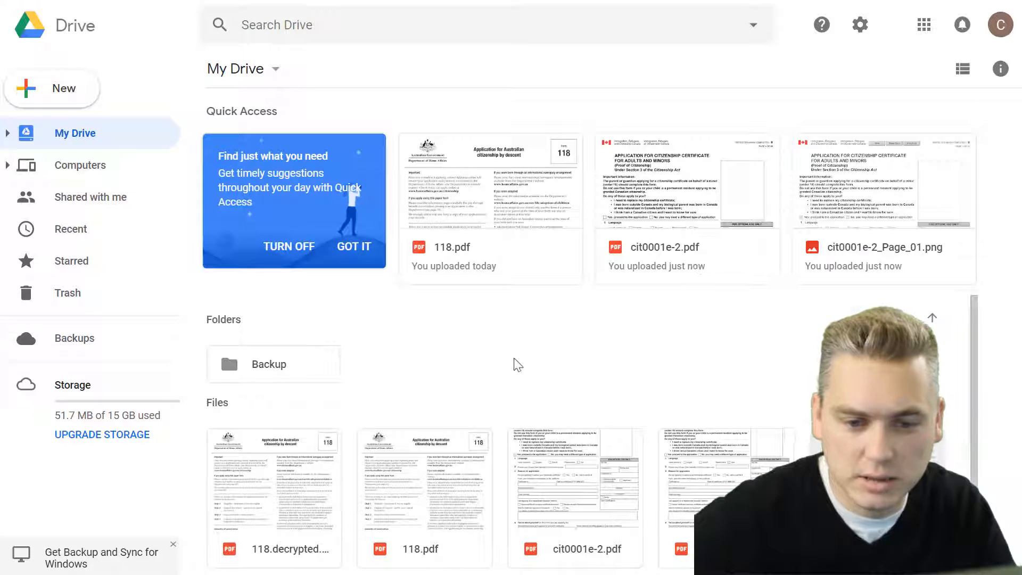
pyautogui.doubleClick(282, 367)
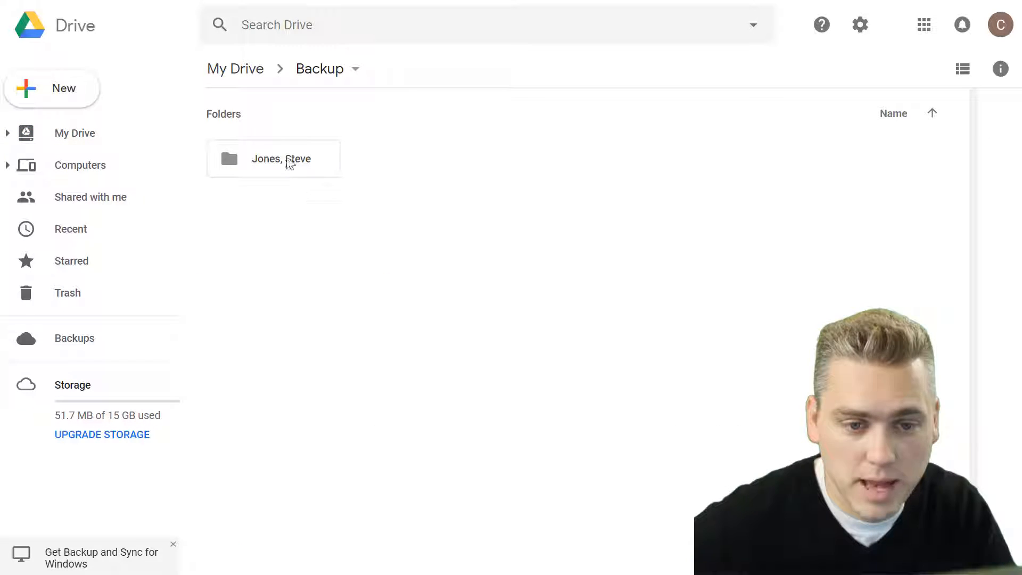
pyautogui.doubleClick(259, 160)
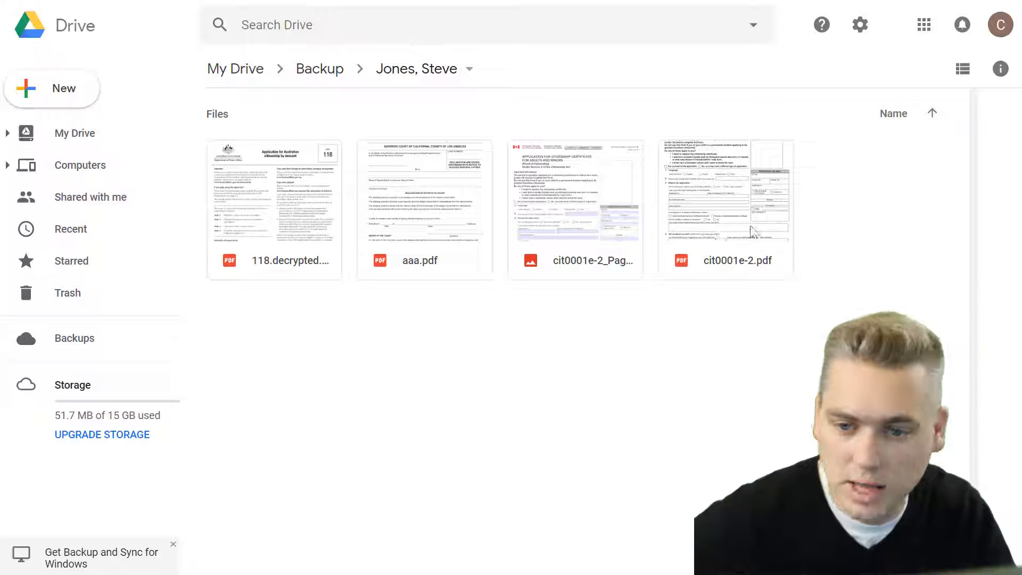
# Check the four synced files, then navigate back up to My Drive
pyautogui.moveTo(849, 171); pyautogui.dragTo(192, 306)
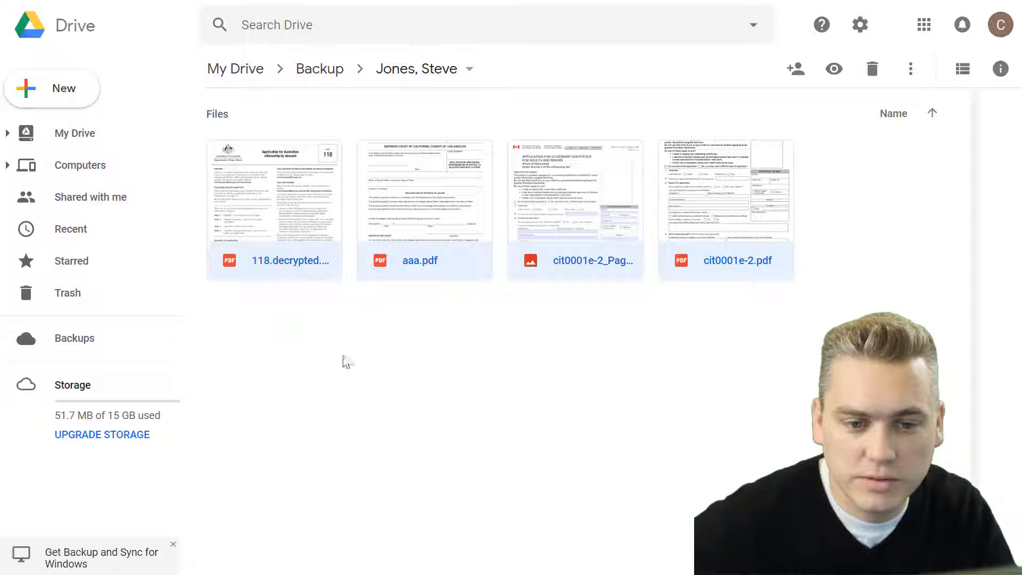
pyautogui.click(351, 317)
pyautogui.click(321, 71)
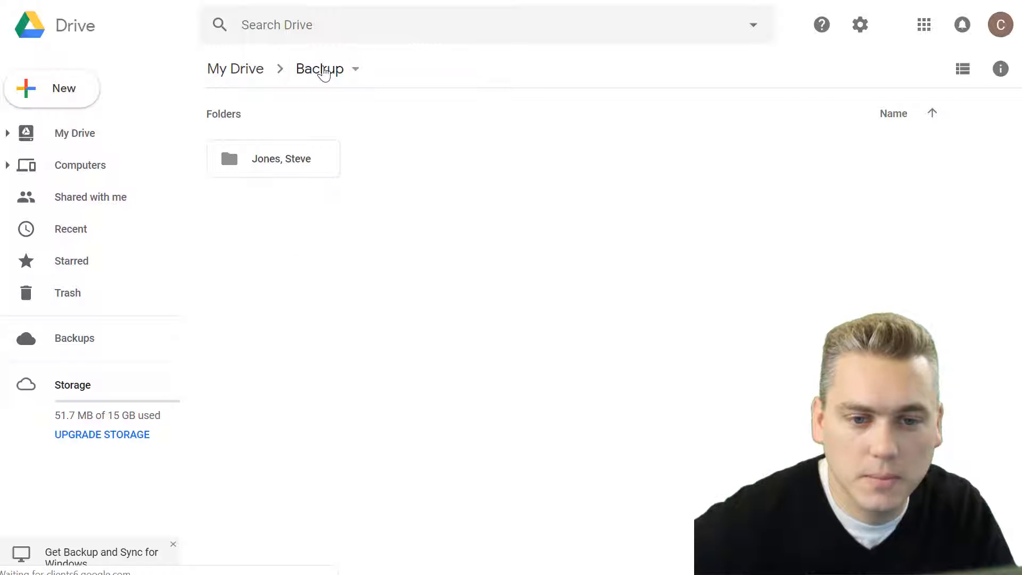
pyautogui.click(245, 70)
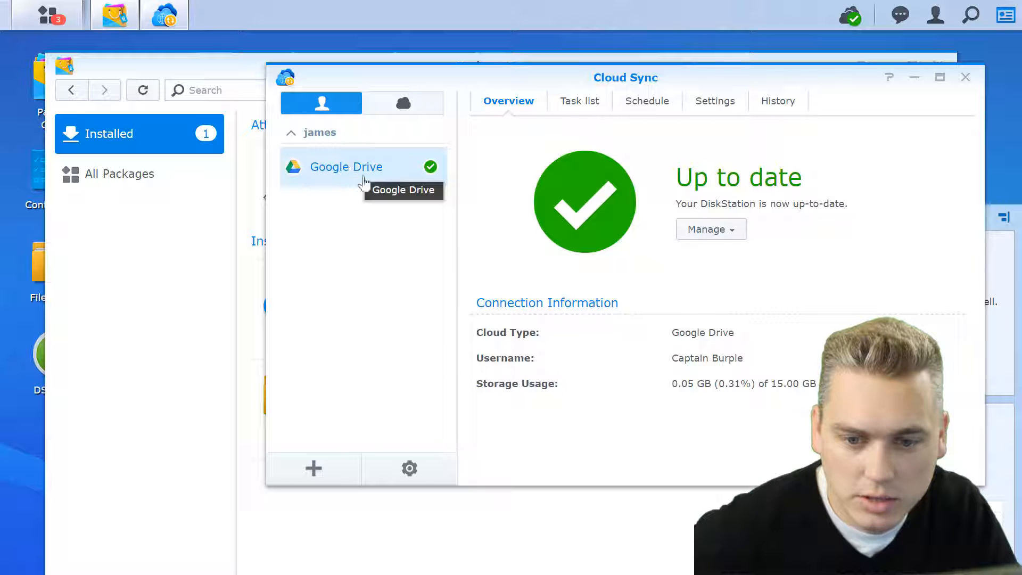
# Browse the Cloud Providers list and cancel, keeping only the Google Drive connection
pyautogui.click(314, 468)
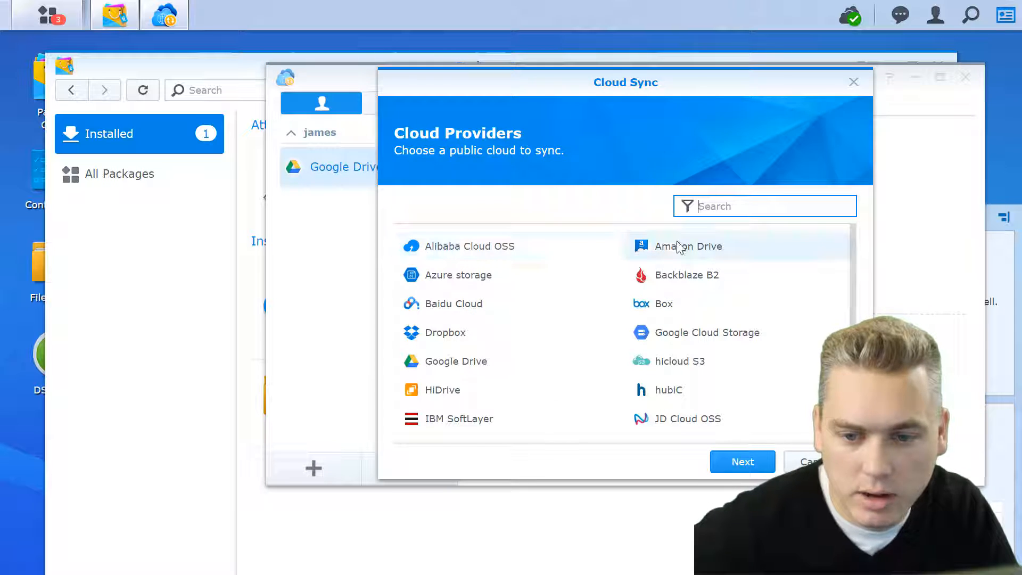
pyautogui.click(433, 340)
pyautogui.click(821, 462)
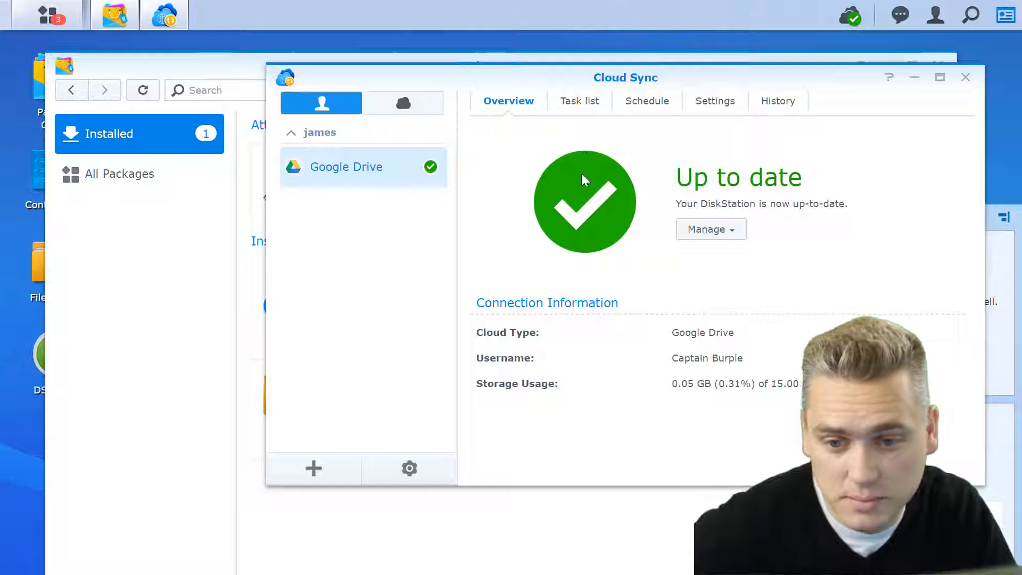
pyautogui.click(731, 232)
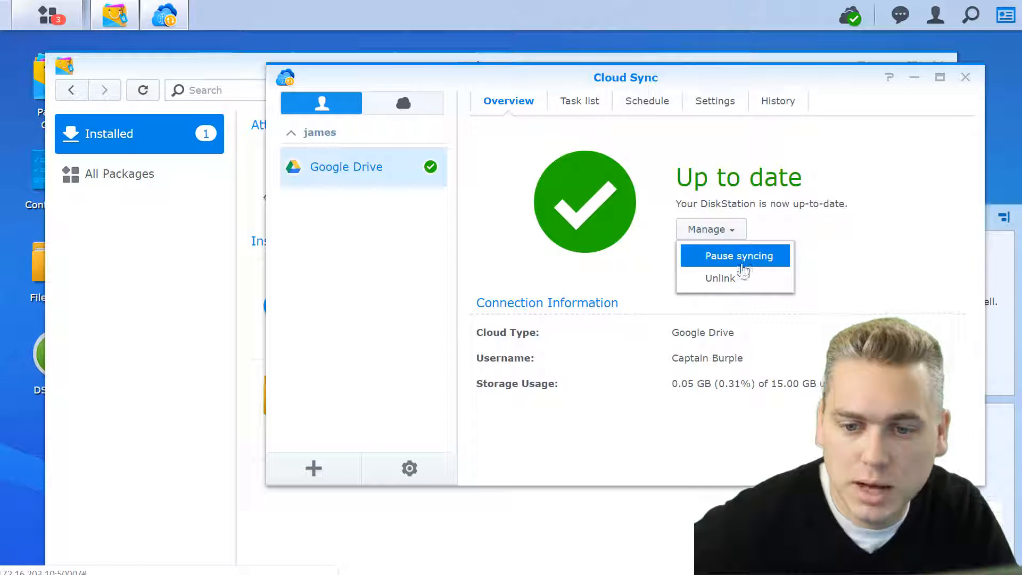
# Review the connection's views, Task list and Schedule, ending on Settings with 10-second polling
pyautogui.click(382, 264)
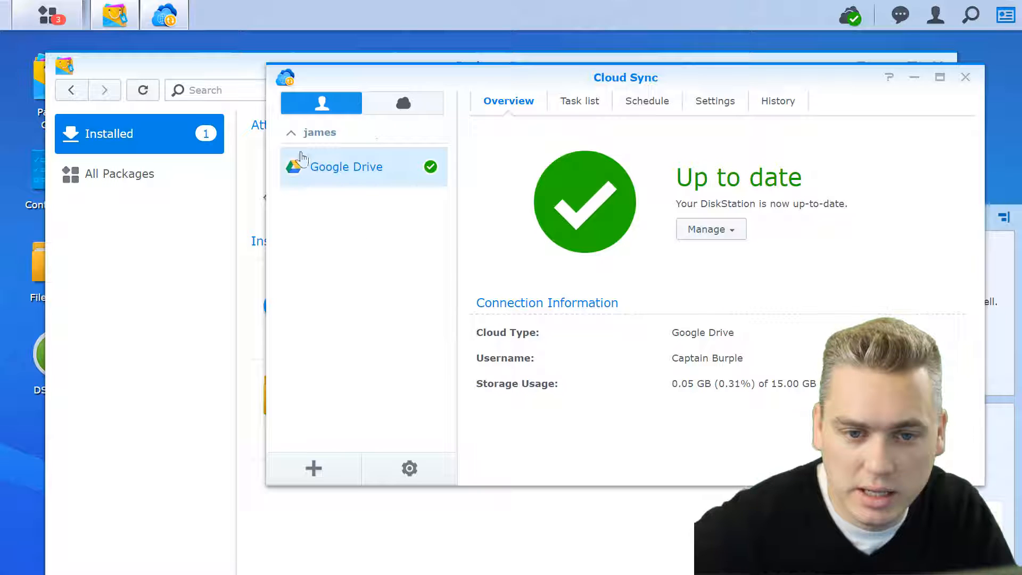
pyautogui.click(402, 104)
pyautogui.click(320, 104)
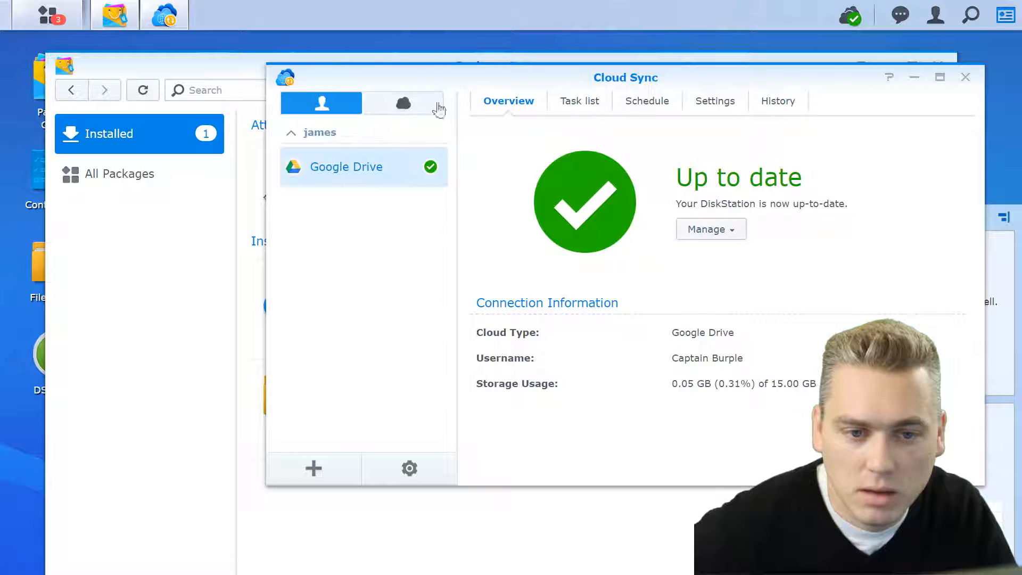
pyautogui.click(573, 102)
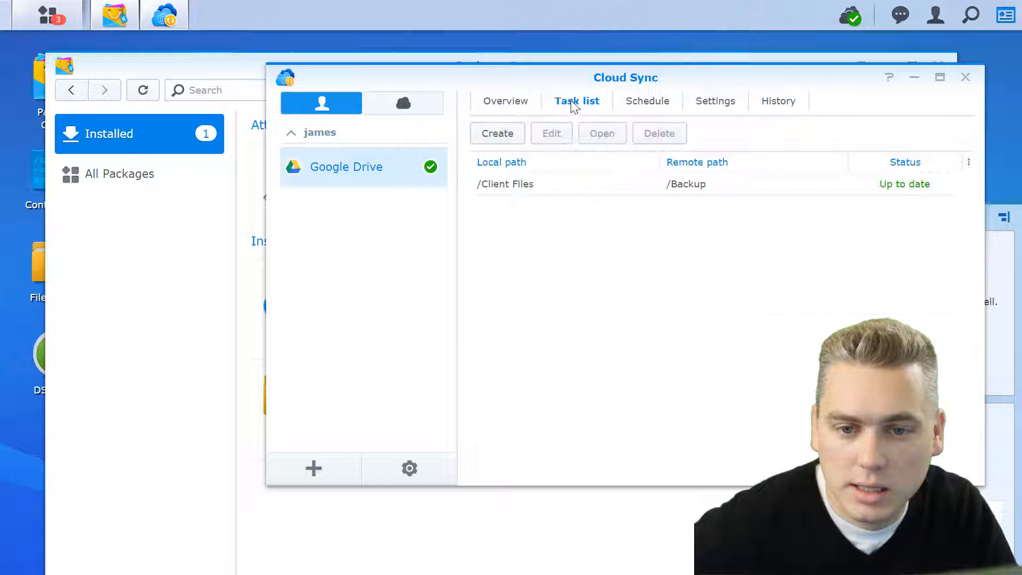
pyautogui.click(647, 106)
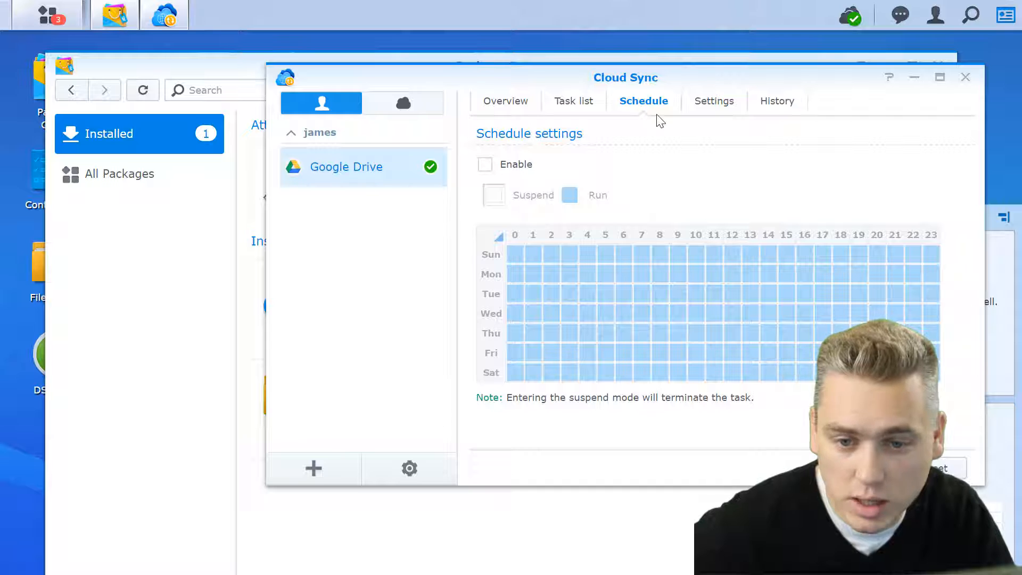
pyautogui.click(714, 104)
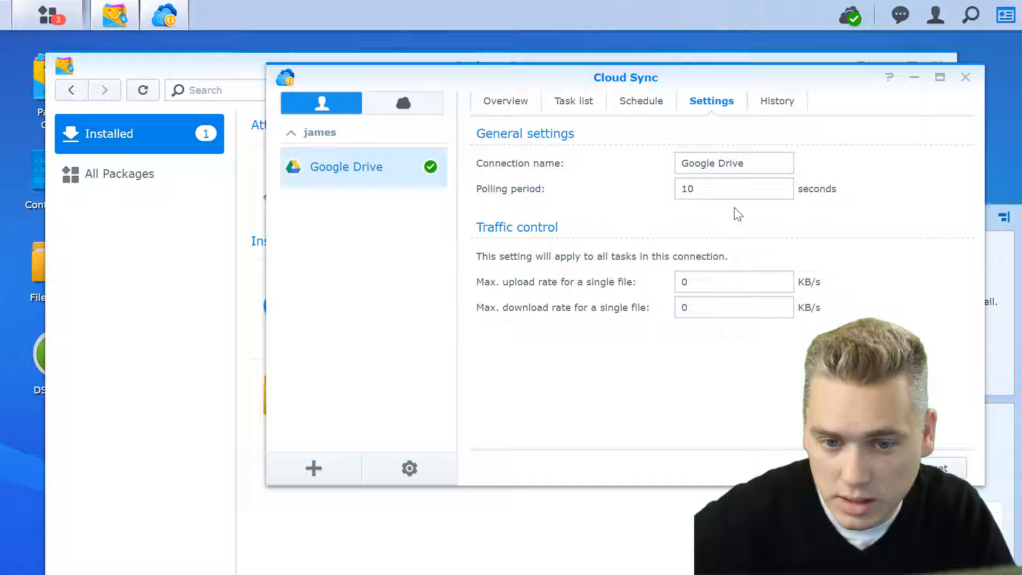
# Re-enter a 10-second polling period, then view History showing four file and one folder upload
pyautogui.moveTo(711, 188); pyautogui.dragTo(676, 190)
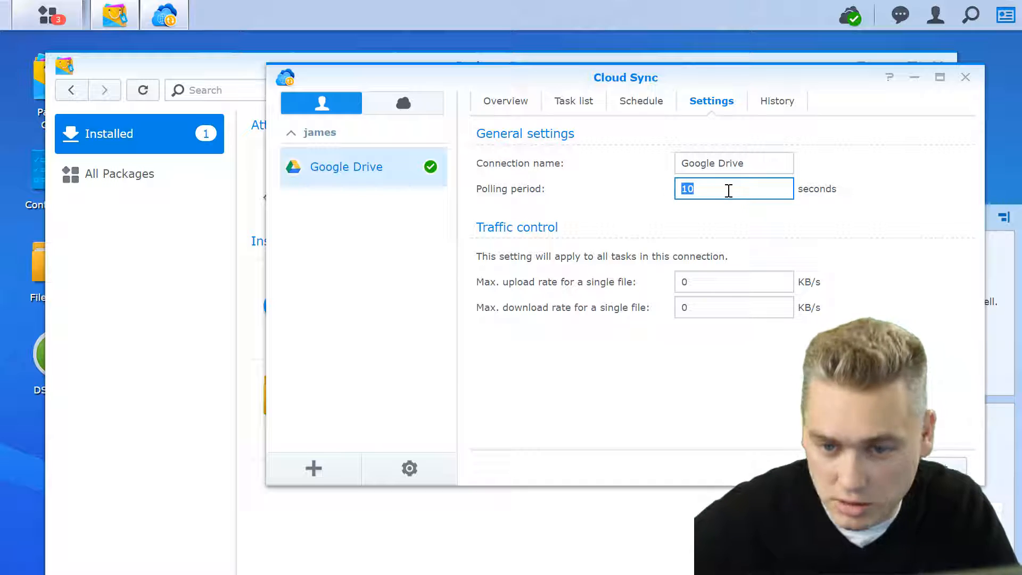
pyautogui.write('10')
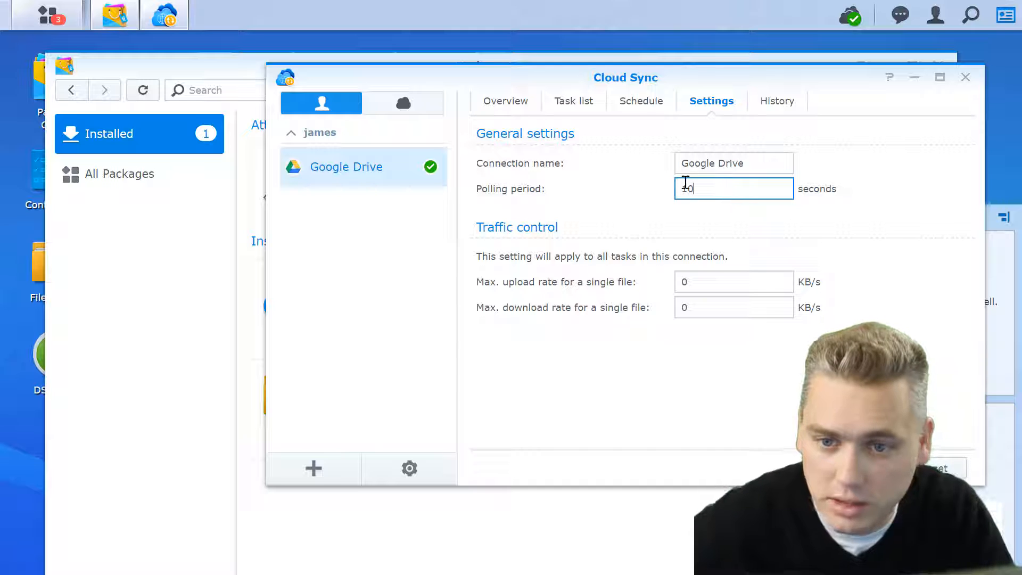
pyautogui.click(769, 111)
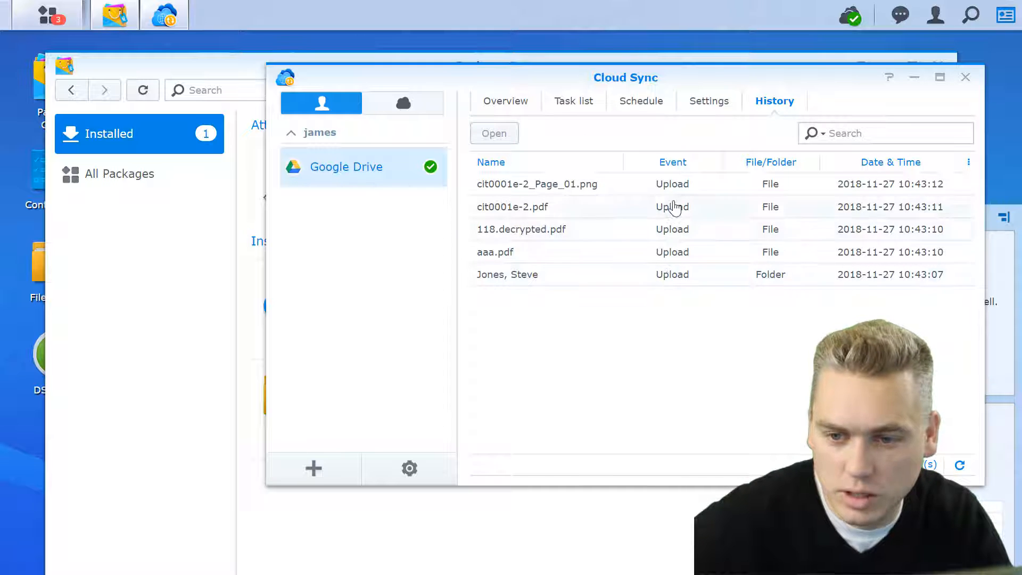
# Show the Cloud Sync Overview, then reopen Cloud Sync from Package Center's installed packages to confirm Google Drive is Up to date
pyautogui.click(501, 106)
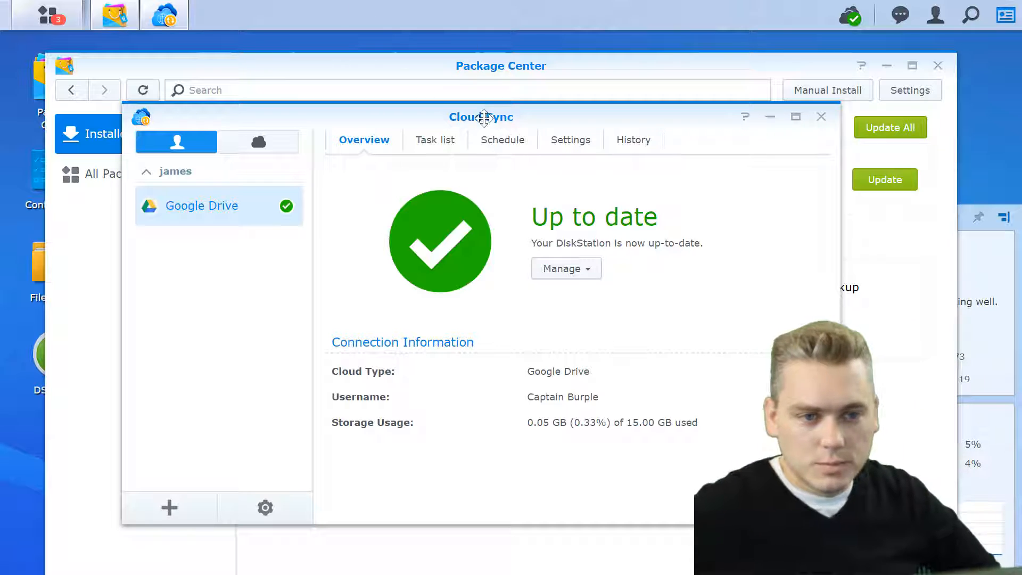
pyautogui.click(412, 68)
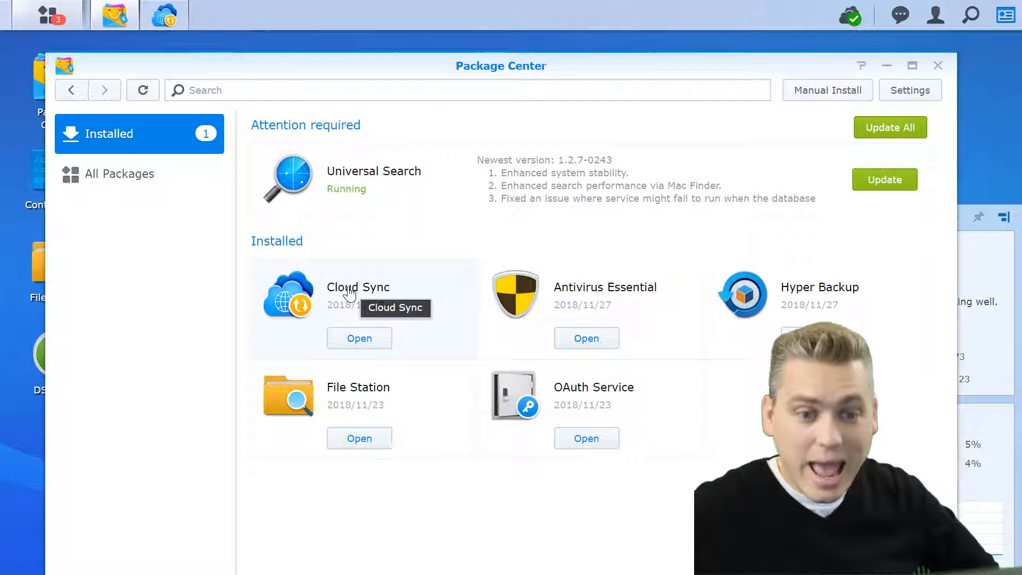
pyautogui.click(357, 338)
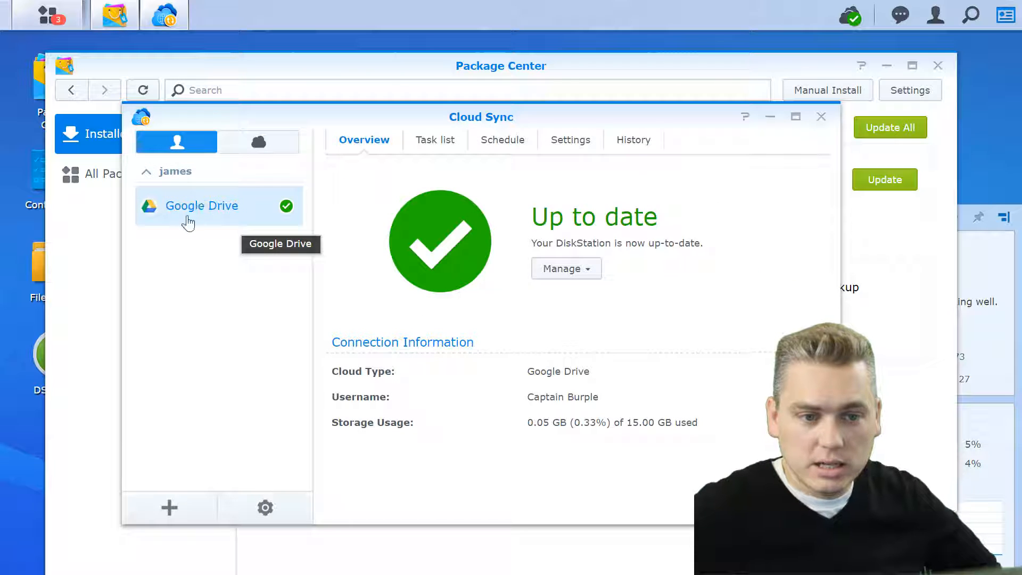